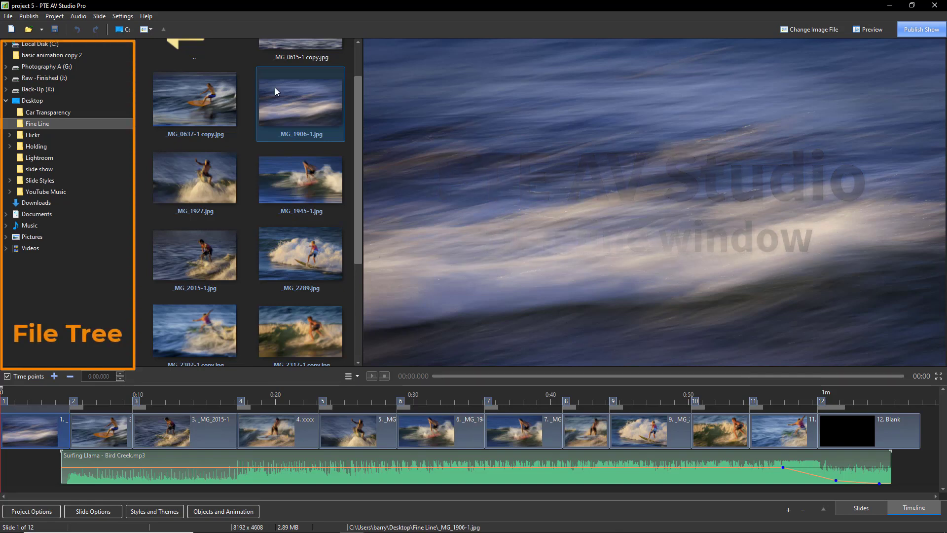
- Toggle the folder tree off, back on, and off again with Ctrl+G
key("ctrl+g")
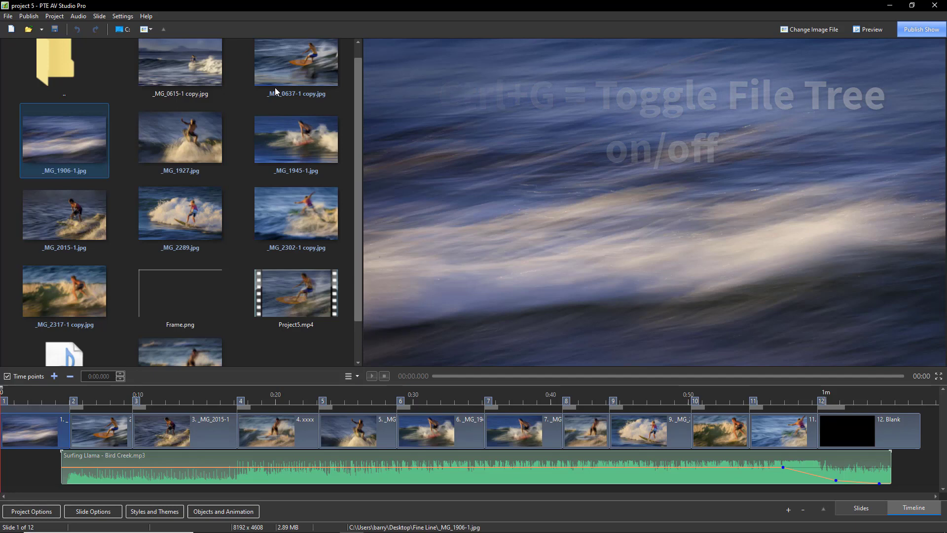
key("ctrl+g")
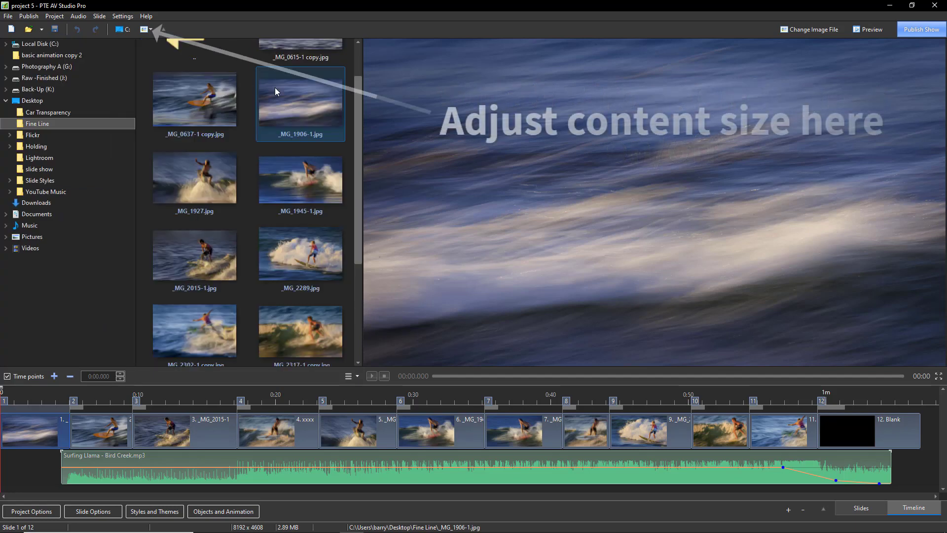
key("ctrl+g")
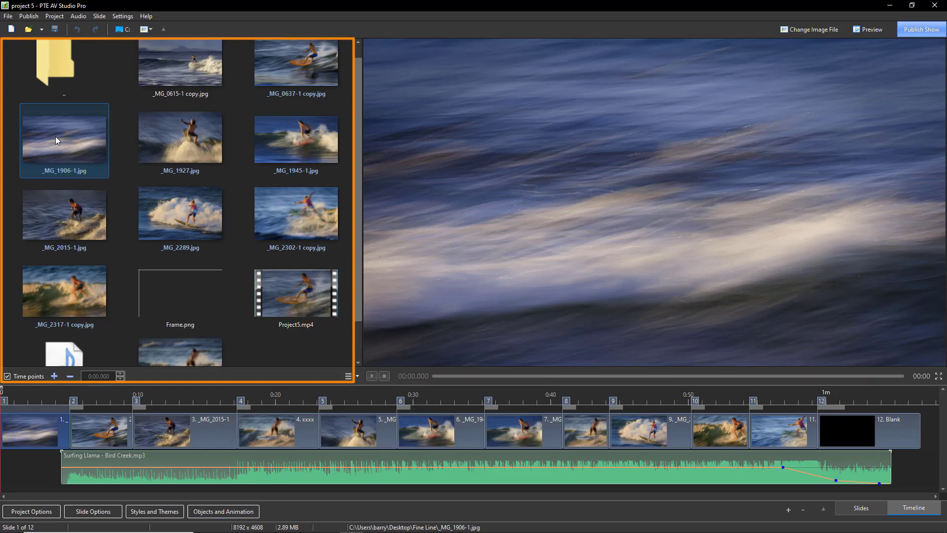
- Expand the file list to full screen with F3, then return to the normal editing window
key("F3")
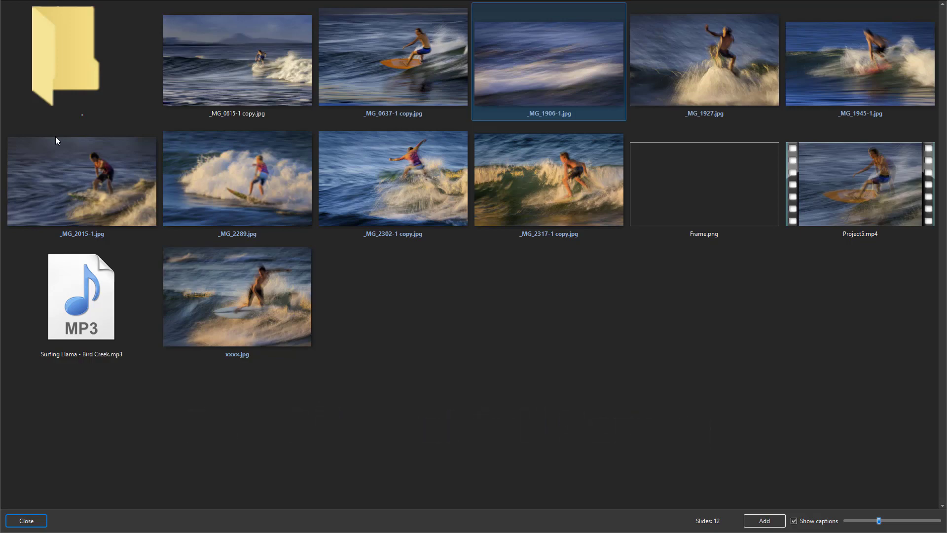
key("F3")
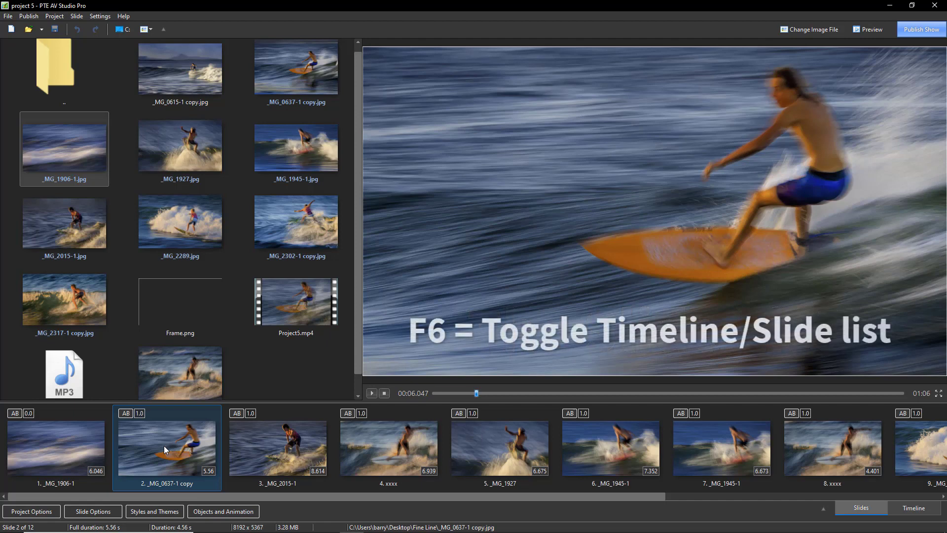
- Switch the bottom panel to the timeline with F6, then back to the thumbnail slide list
key("F6")
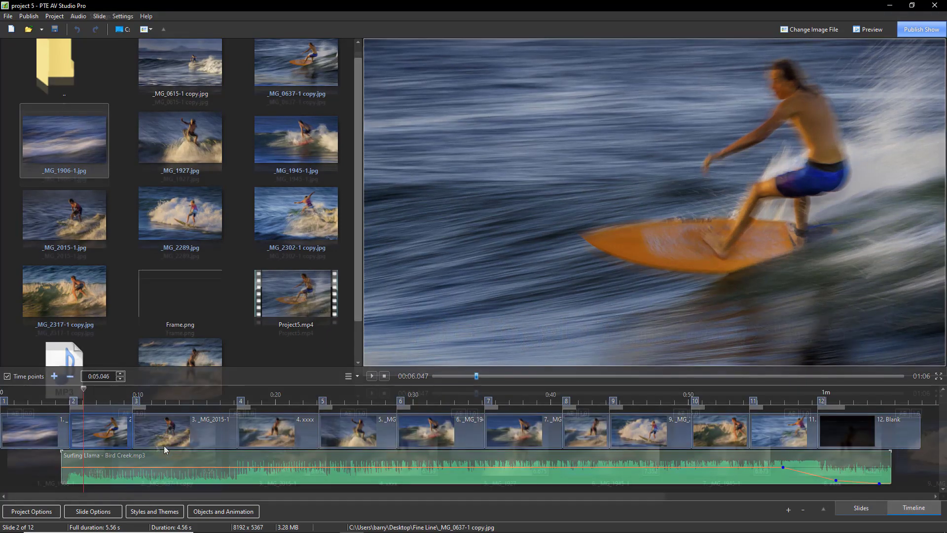
key("F6")
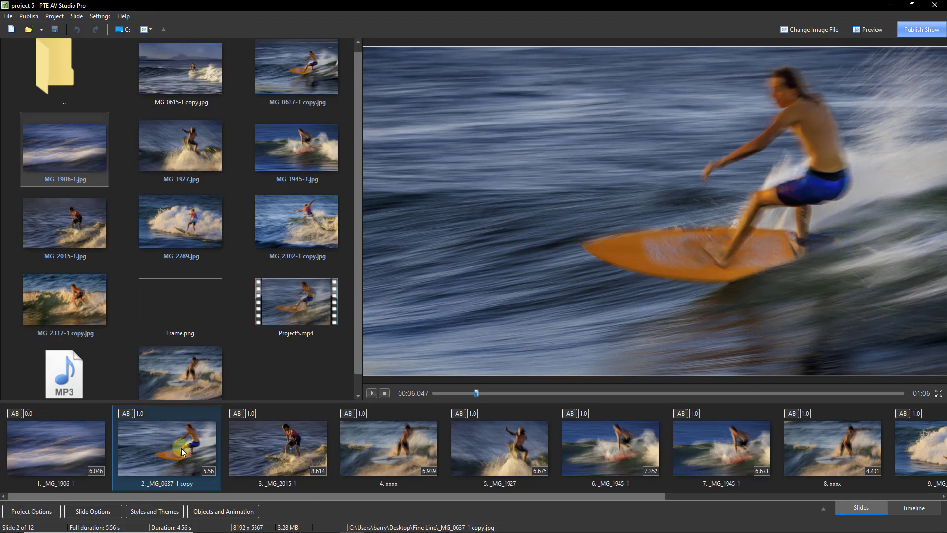
- Add slides 3, 5 and 7 to slide 2's selection and open Customize Selected Slides
left_click(274, 444, "ctrl")
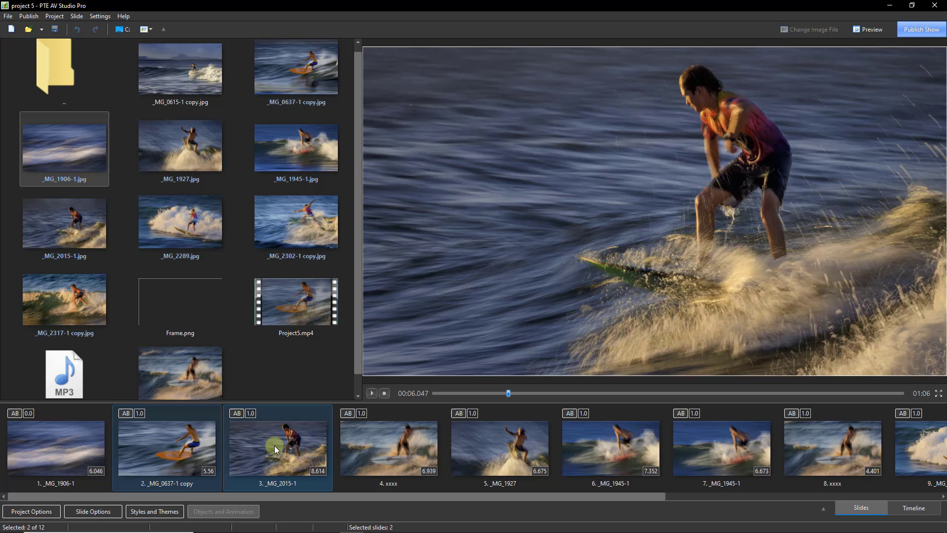
left_click(528, 462, "ctrl")
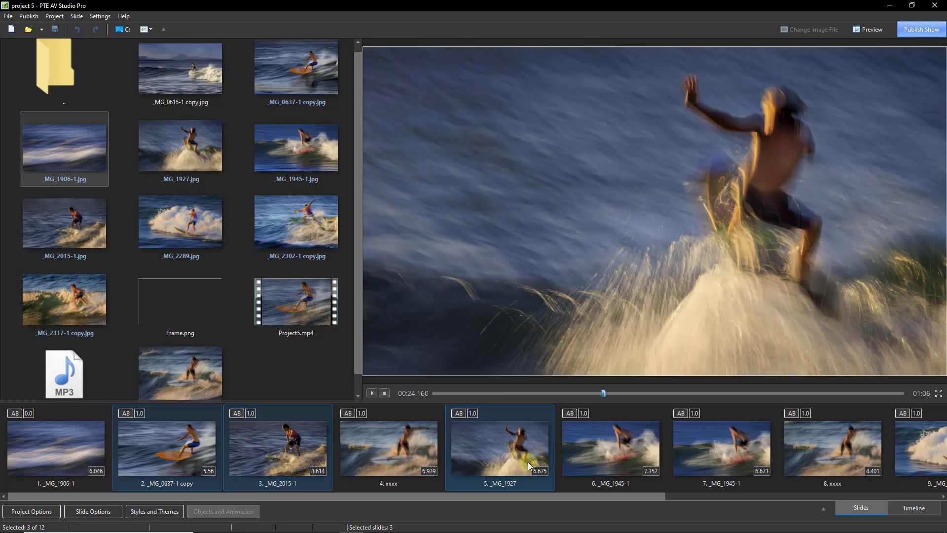
left_click(706, 448, "ctrl")
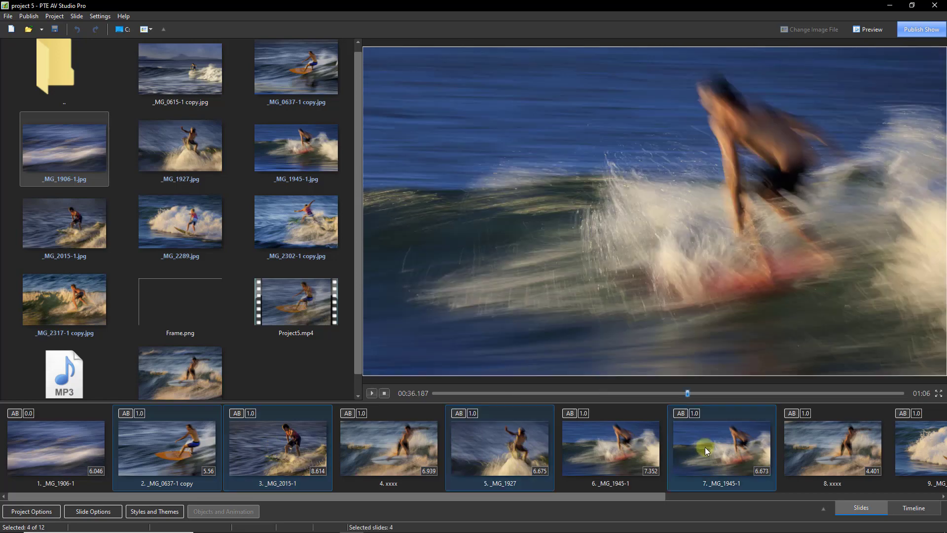
left_click(123, 413)
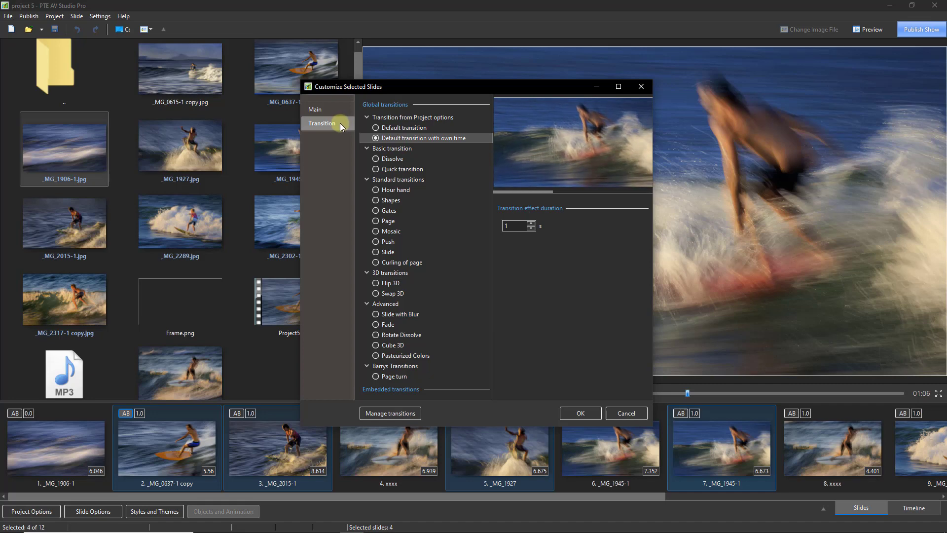
- Review the Main and Transition pages of Customize Selected Slides, then close it unchanged
left_click(336, 109)
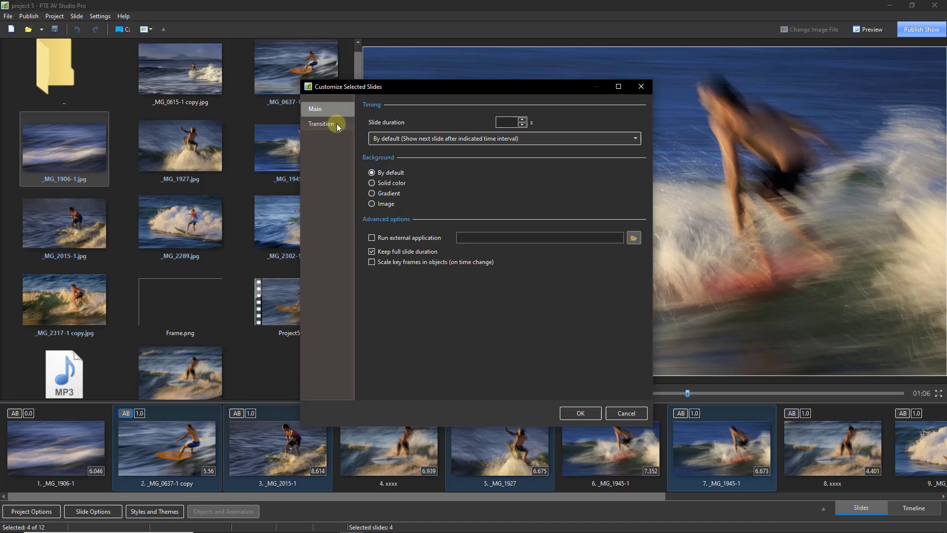
left_click(336, 124)
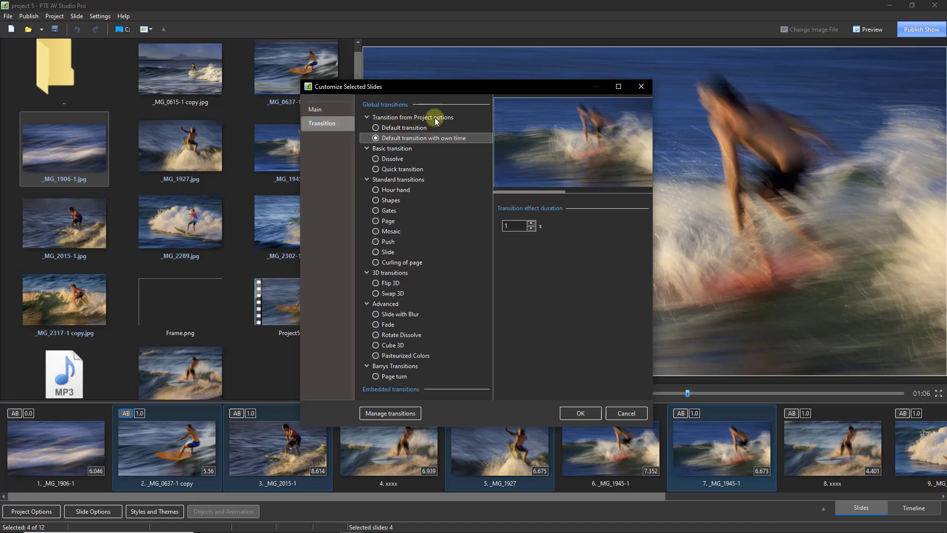
left_click(641, 86)
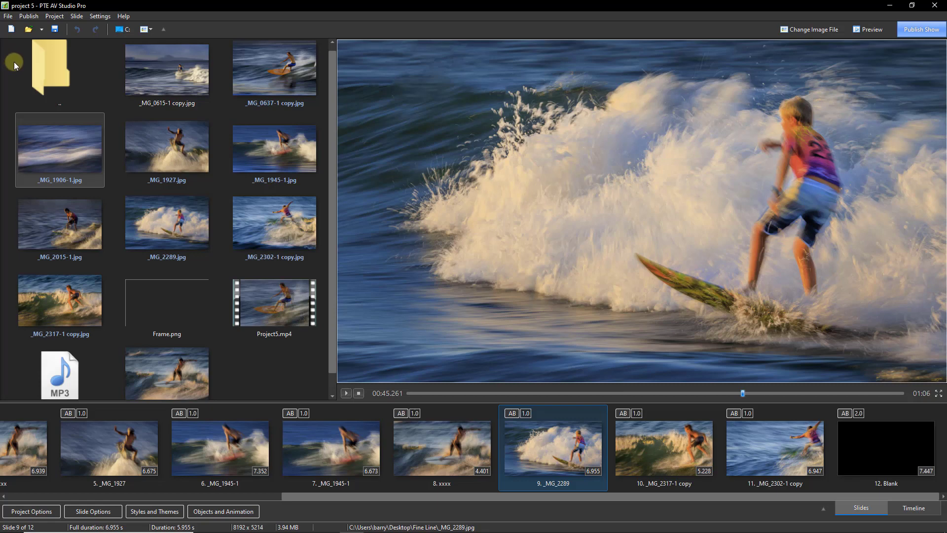
left_click(8, 17)
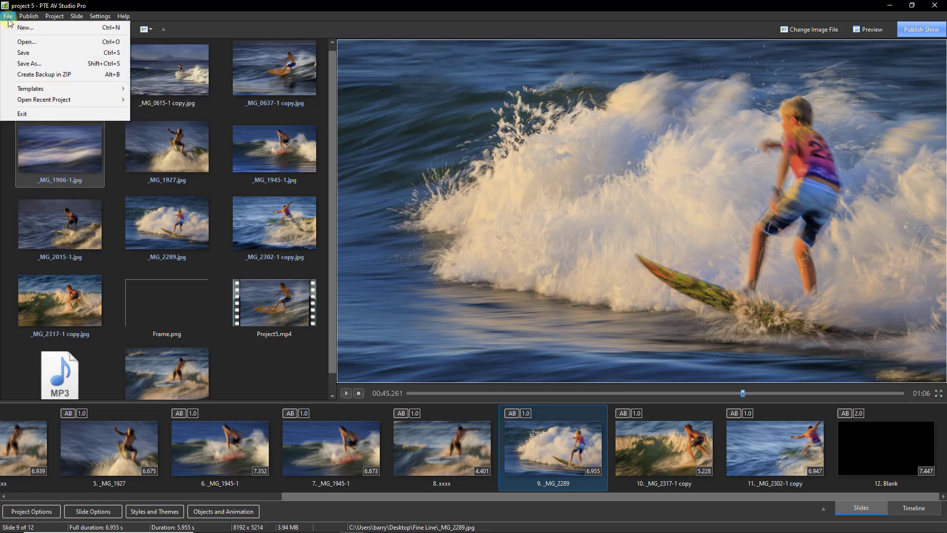
mouse_move(62, 89)
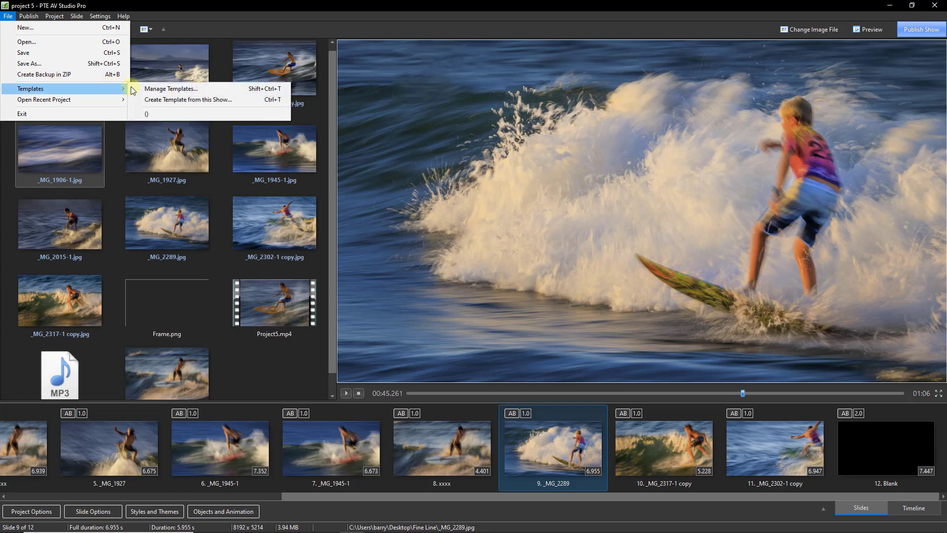
left_click(231, 90)
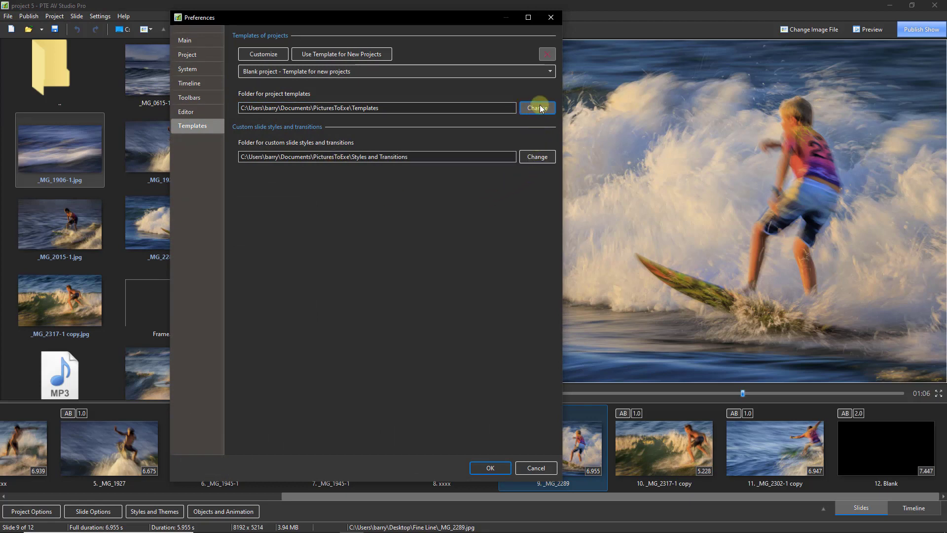
left_click(551, 18)
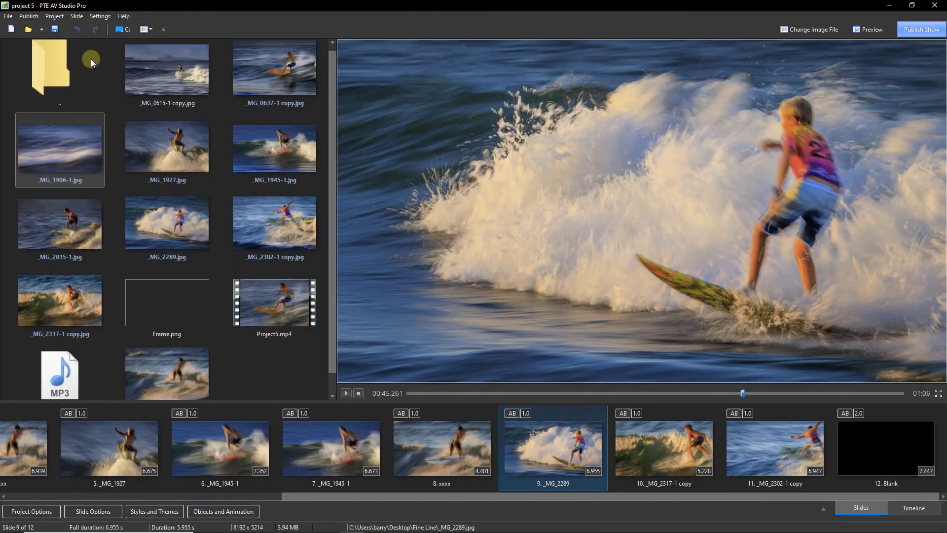
- Open Preferences from the Settings menu and view the System page
left_click(100, 16)
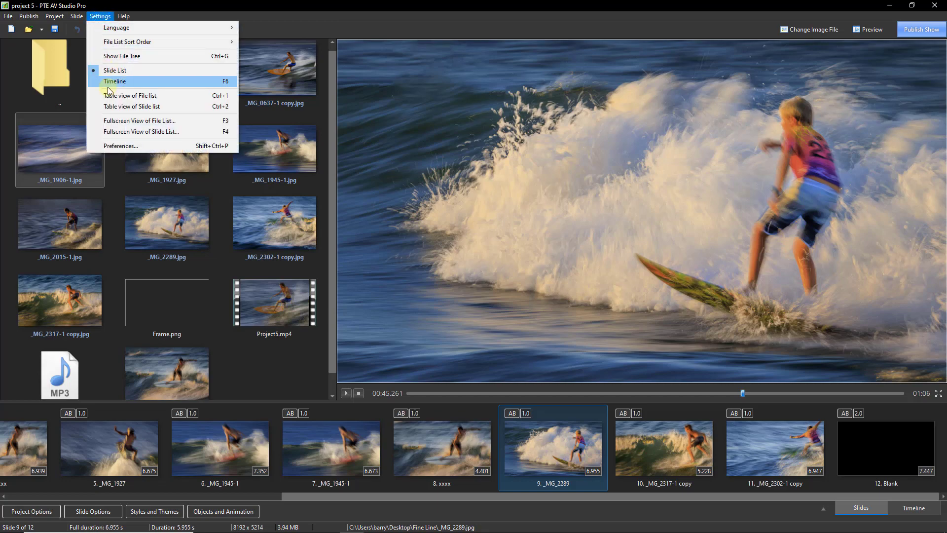
left_click(166, 146)
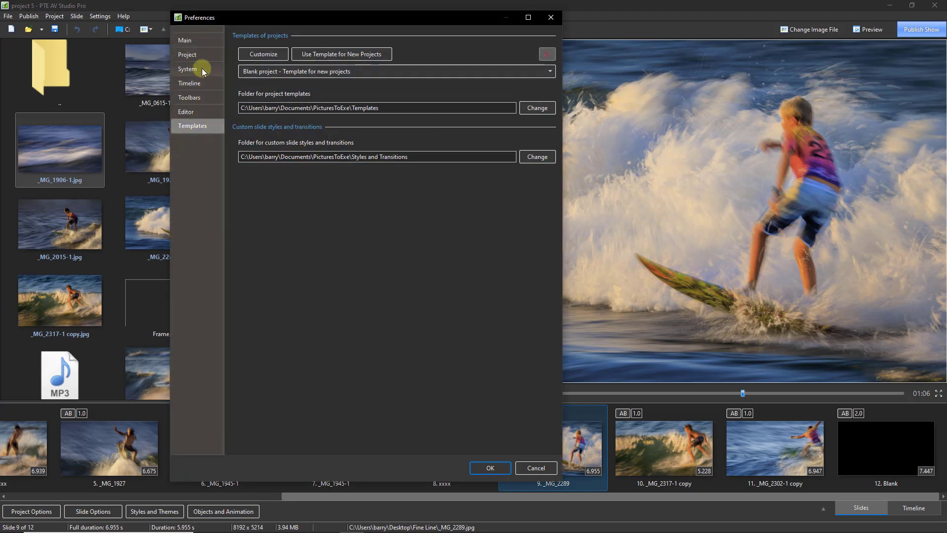
left_click(203, 70)
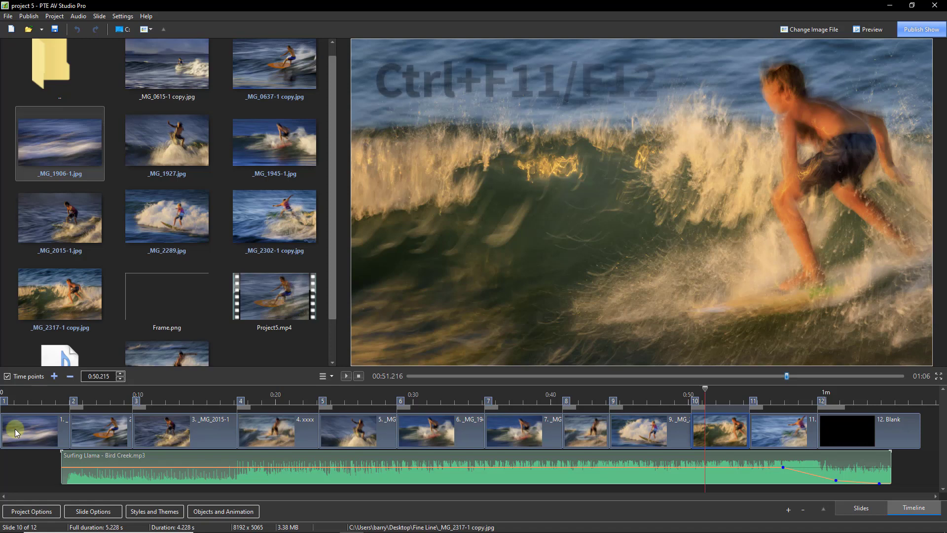
key("ctrl+F12")
key("ctrl+F12")
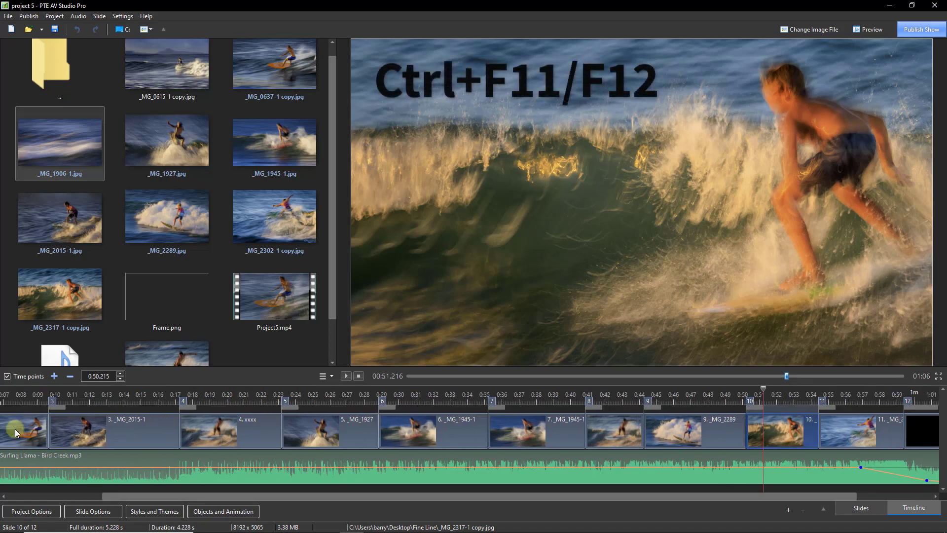
key("ctrl+F12")
key("ctrl+F12")
key("ctrl+F12")
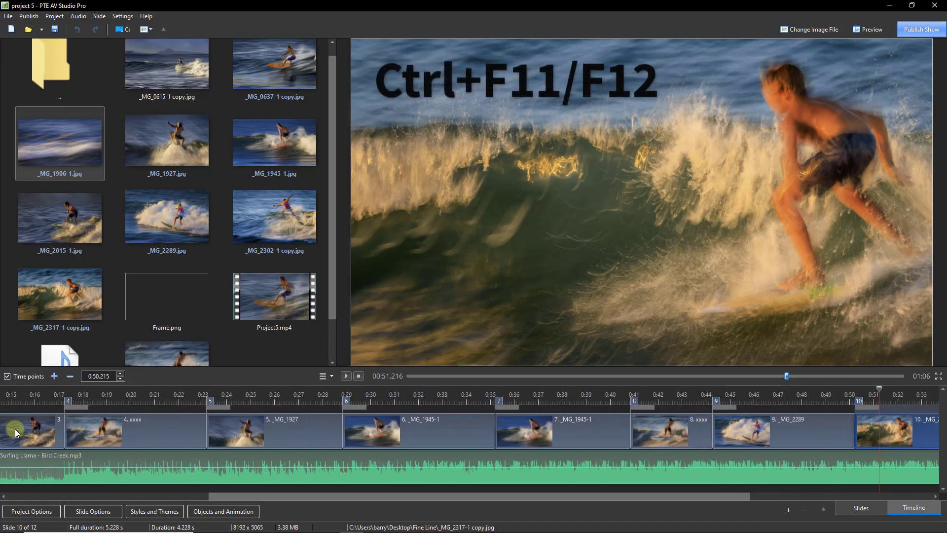
key("ctrl+F11")
key("ctrl+F11")
key("ctrl+F11")
key("ctrl+F11")
key("ctrl+F11")
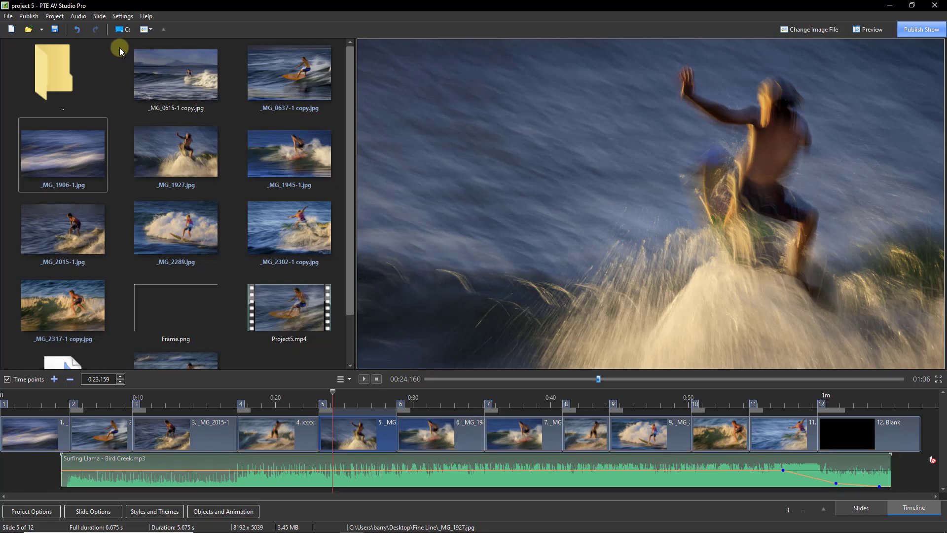
- Set Audio track height to 400% in Timeline preferences and enlarge the timeline above the preview
left_click(128, 18)
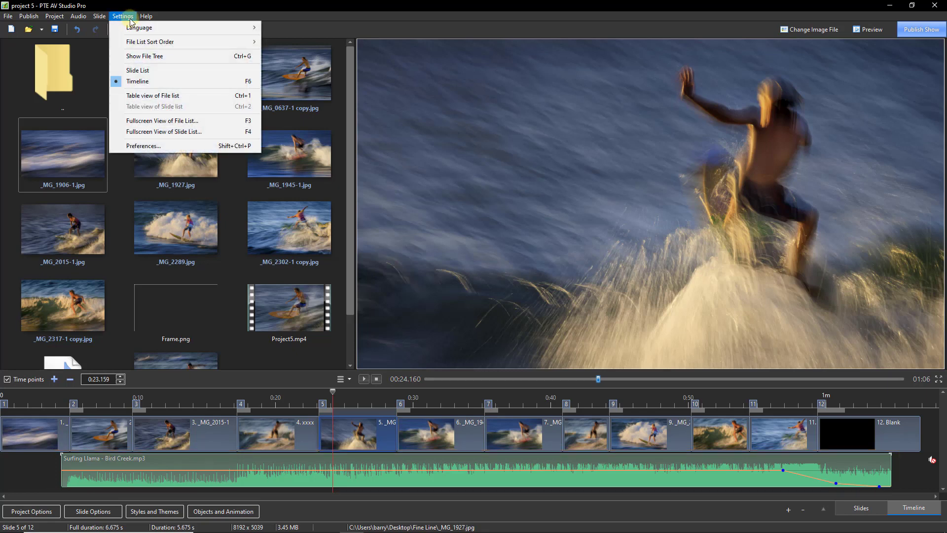
left_click(249, 147)
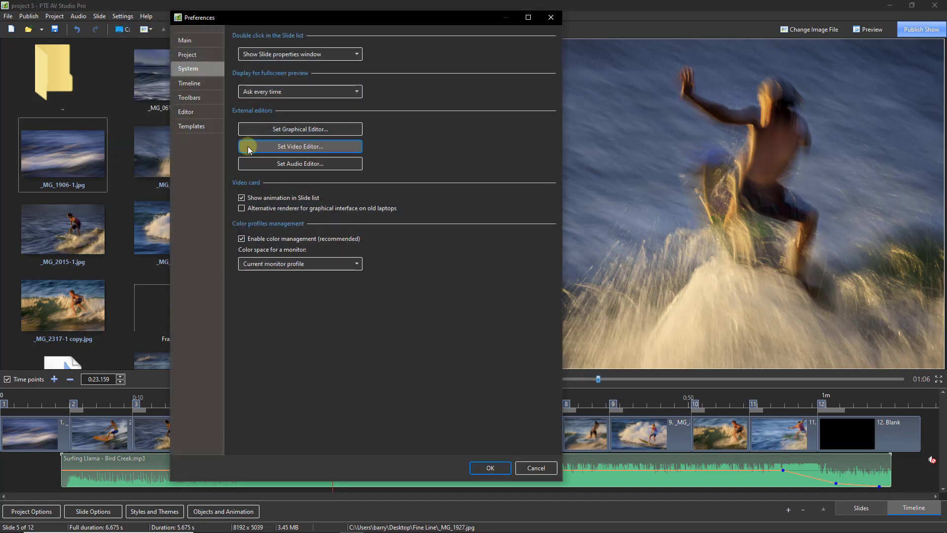
left_click(204, 83)
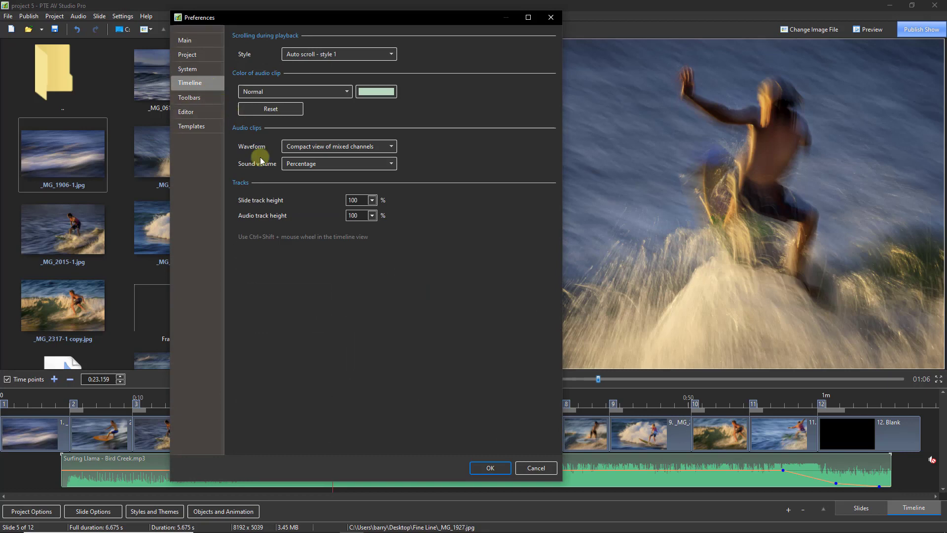
left_click(372, 215)
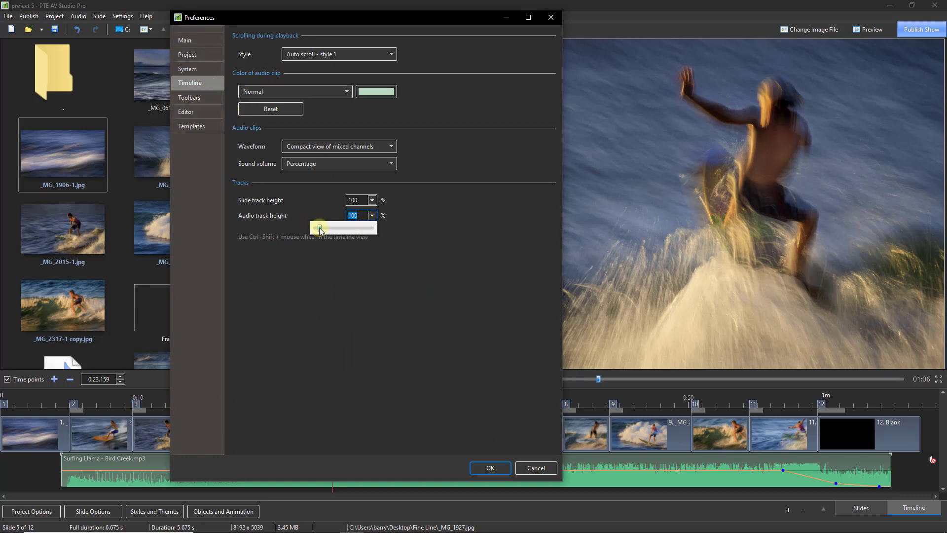
left_click(486, 466)
left_click(487, 465)
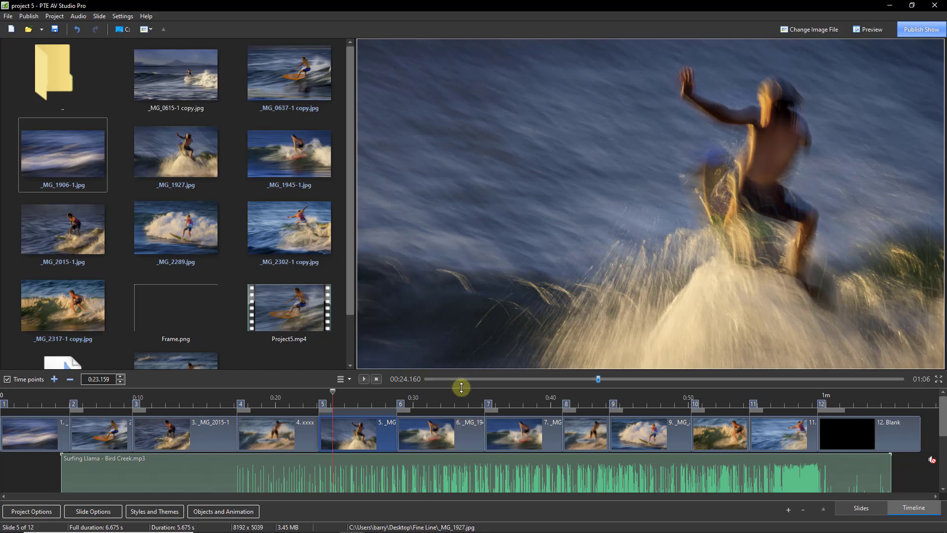
left_click_drag(459, 386, 456, 284)
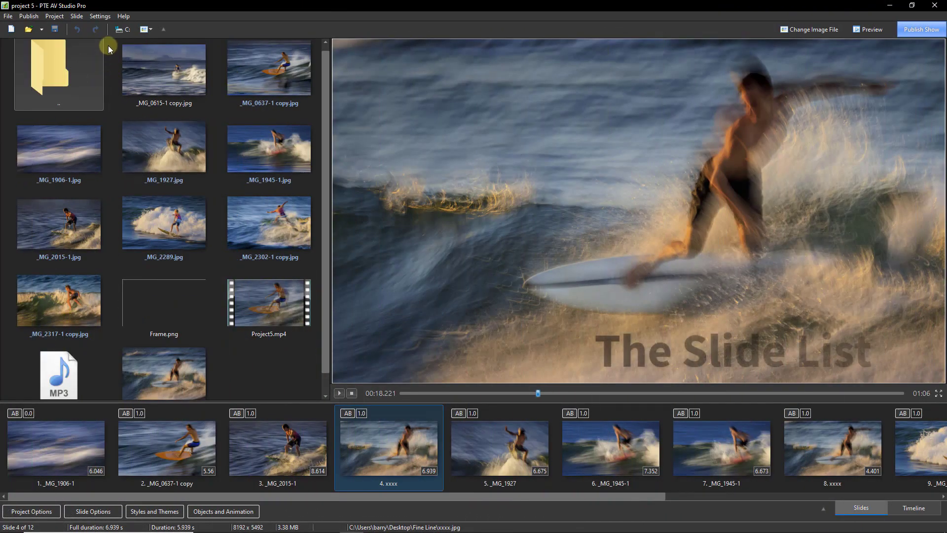
left_click(104, 17)
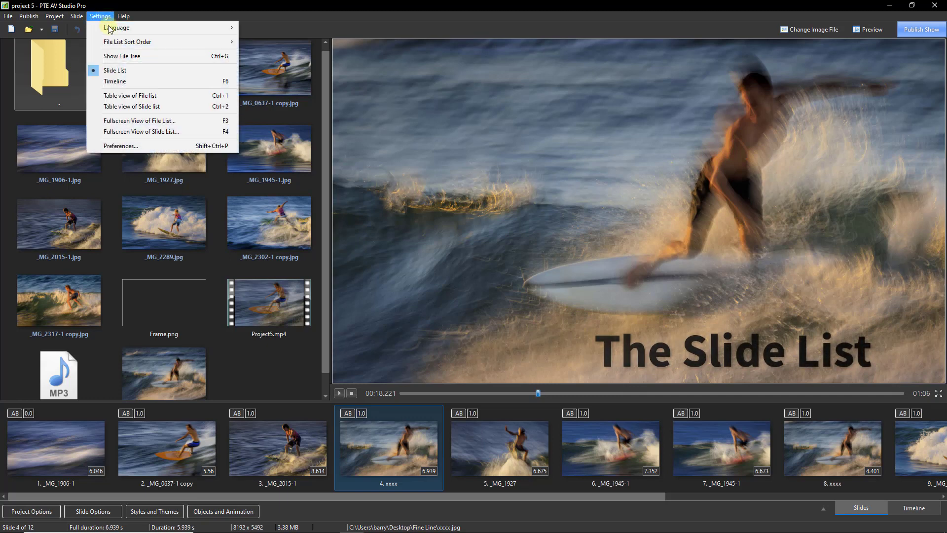
left_click(202, 145)
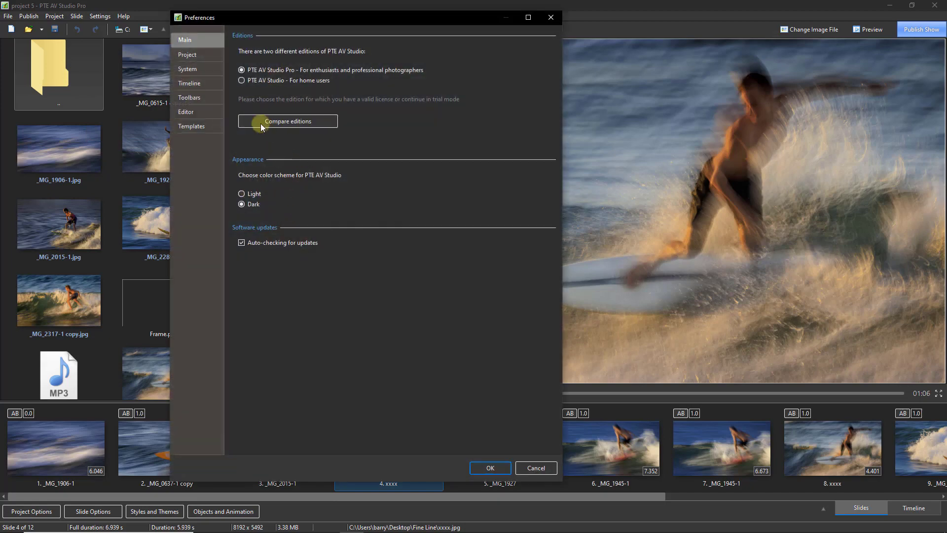
left_click(197, 97)
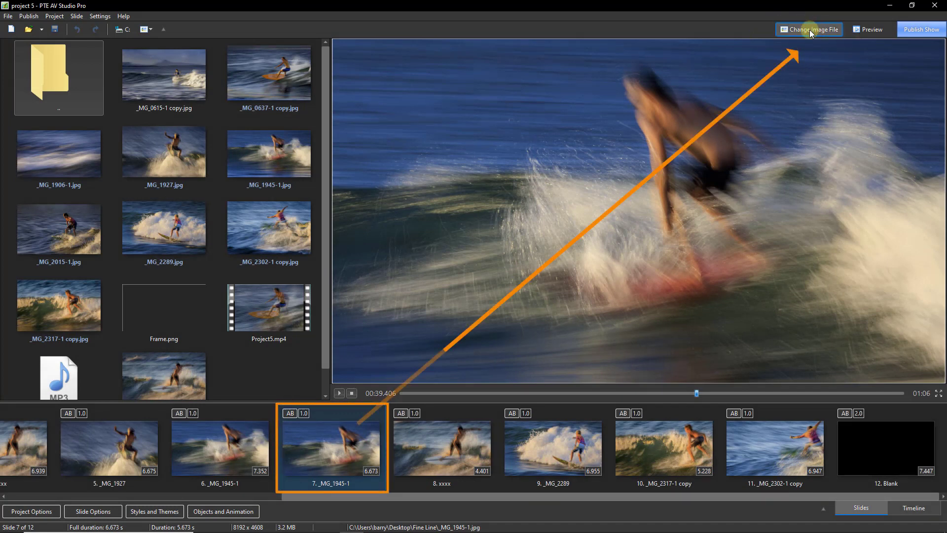
- Replace slide 7's image with _MG_1906-1 and open slide 8 in Objects and Animation
left_click(807, 31)
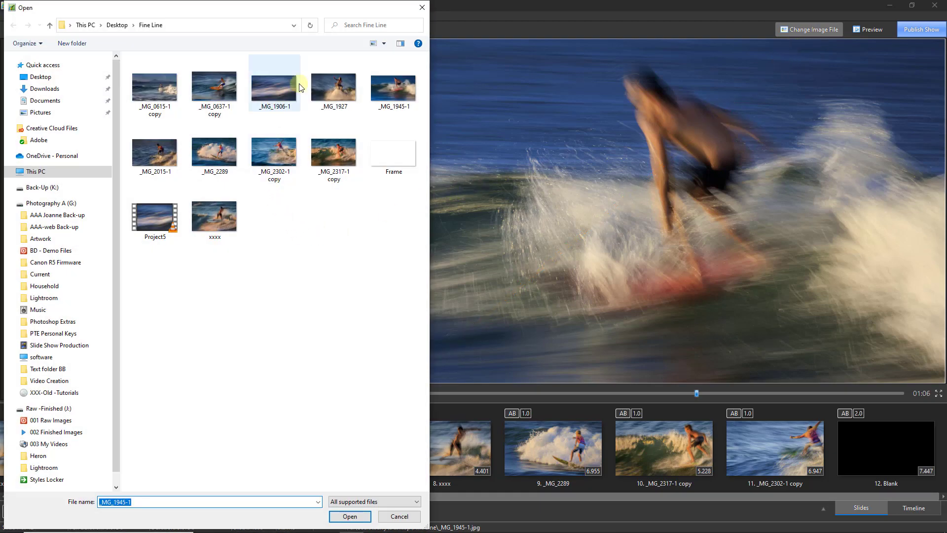
double_click(279, 89)
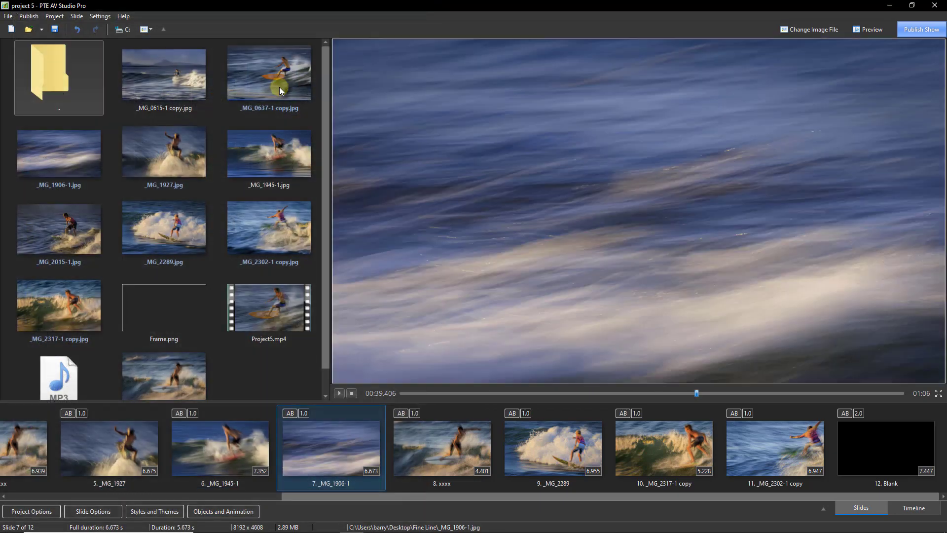
double_click(435, 437)
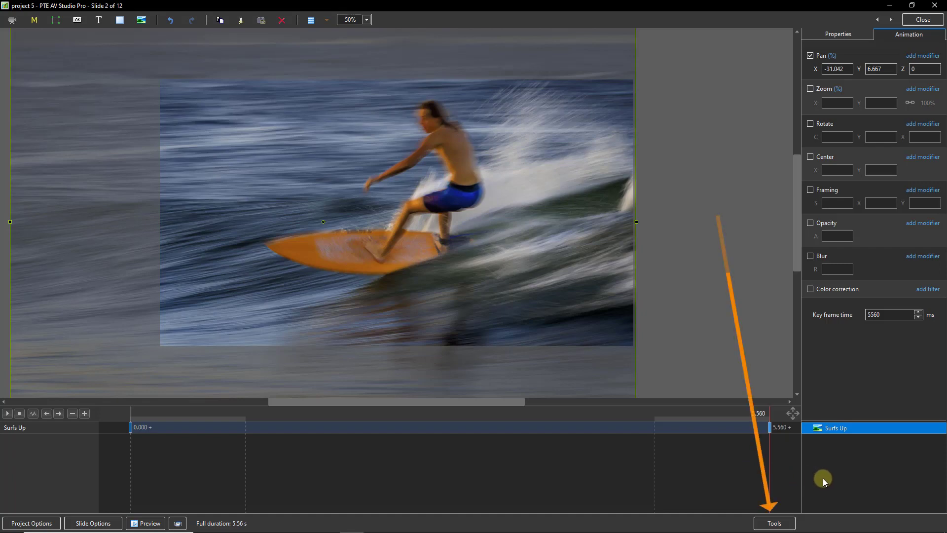
- Turn on Tools > Waveforms > Show Waveforms, then reopen the Waveforms menu to see size options
left_click(788, 526)
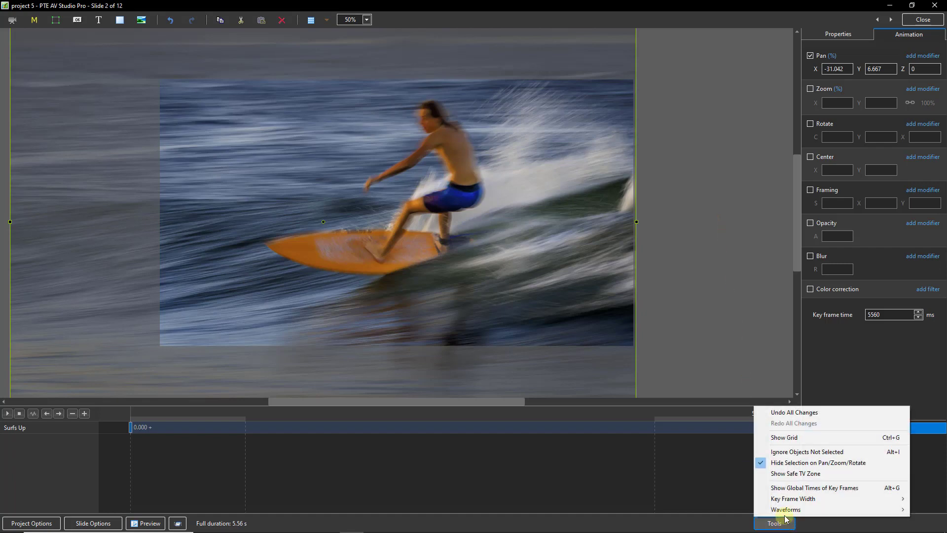
mouse_move(783, 511)
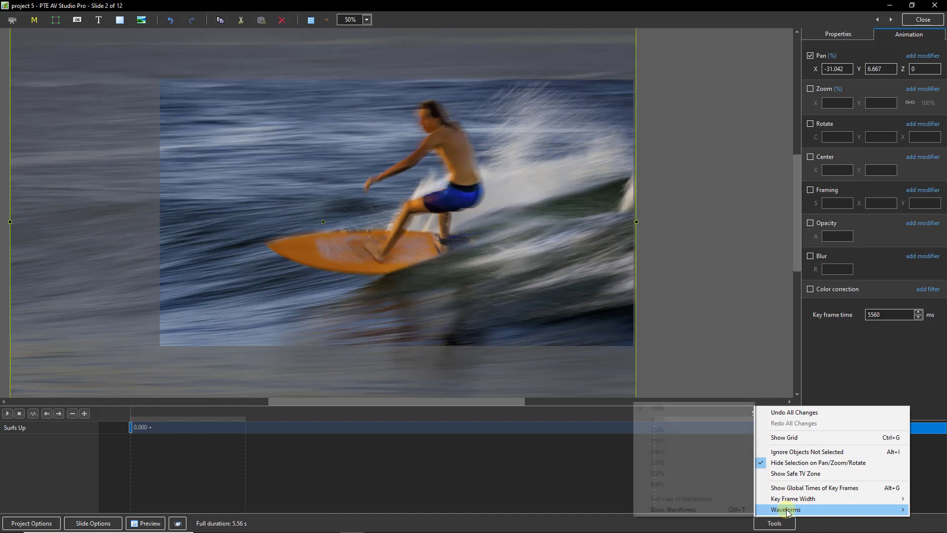
left_click(744, 511)
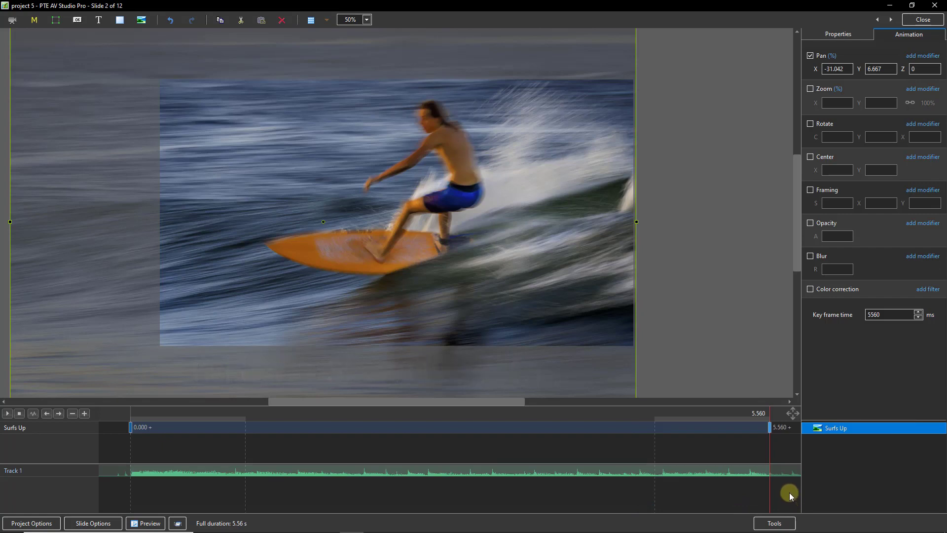
left_click(776, 523)
mouse_move(778, 511)
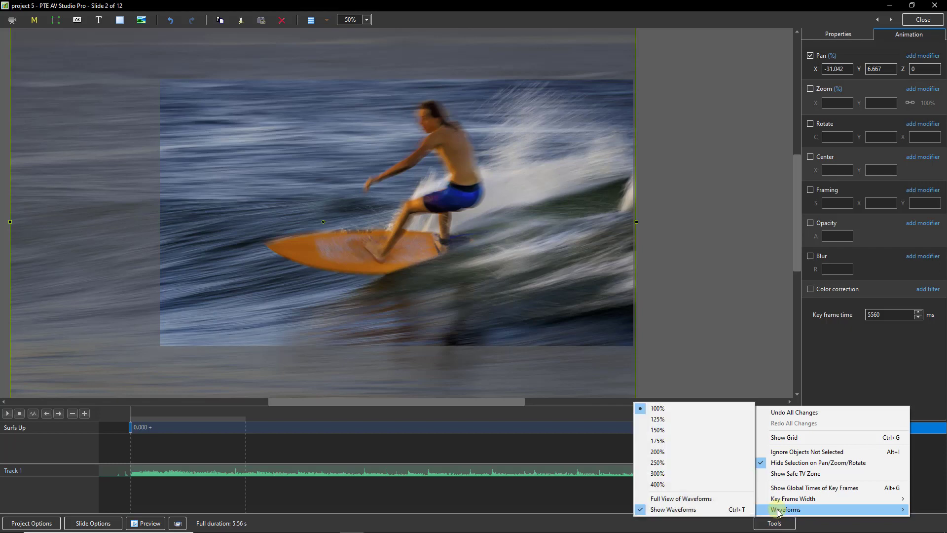